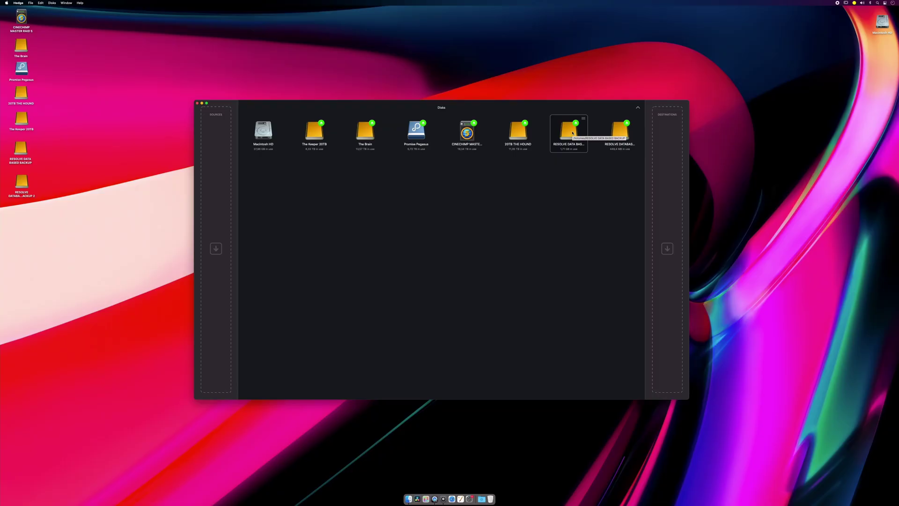
Set the database backup drive as source, the second drive as destination, and pick both database folders
drag(572, 134, 216, 136)
drag(620, 133, 668, 136)
click(253, 150)
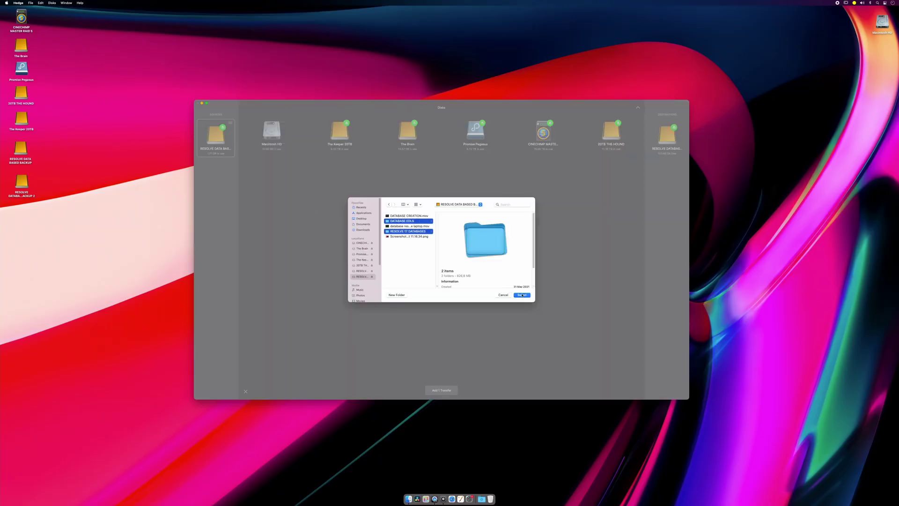
click(522, 294)
Create a new folder on RESOLVE DATABASE BACKUP 2 and queue the transfer
click(667, 136)
click(705, 140)
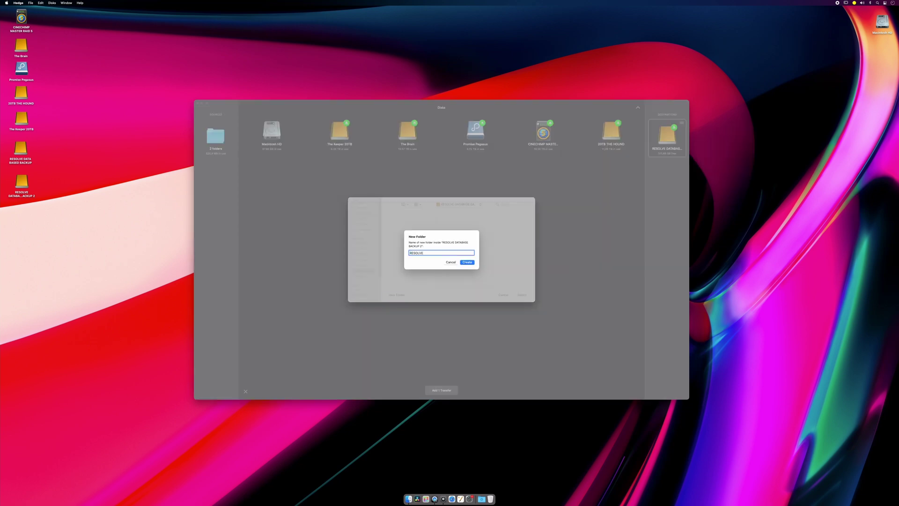
key(Return)
key(Return)
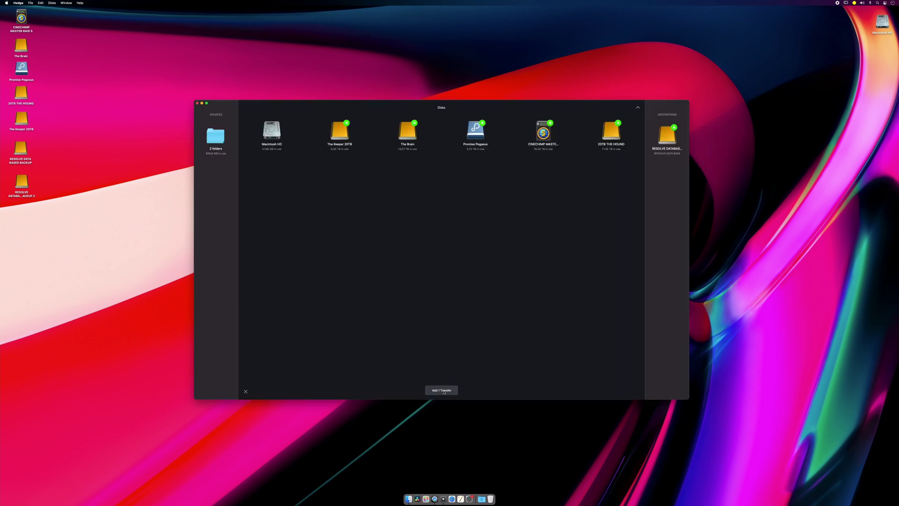
click(443, 391)
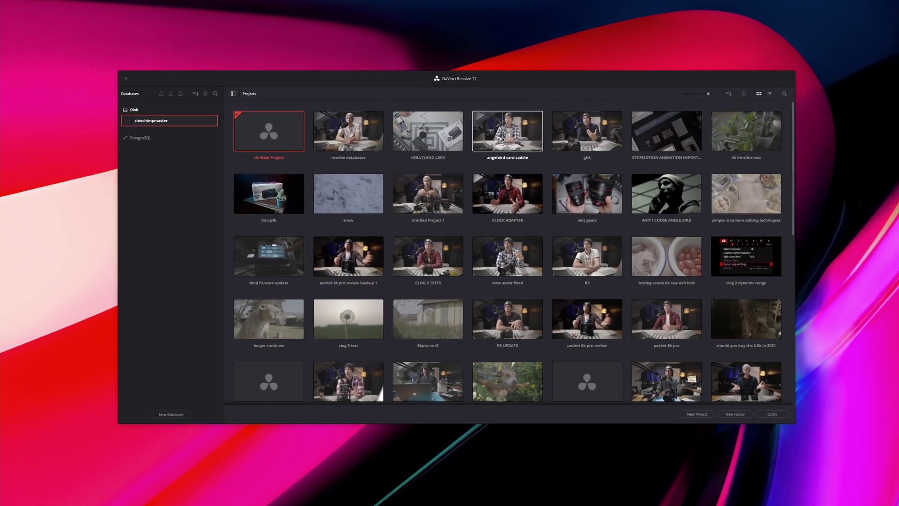
Open the angelbird card caddie project and export its timeline as AAF/XML/EDL
click(500, 144)
double_click(511, 126)
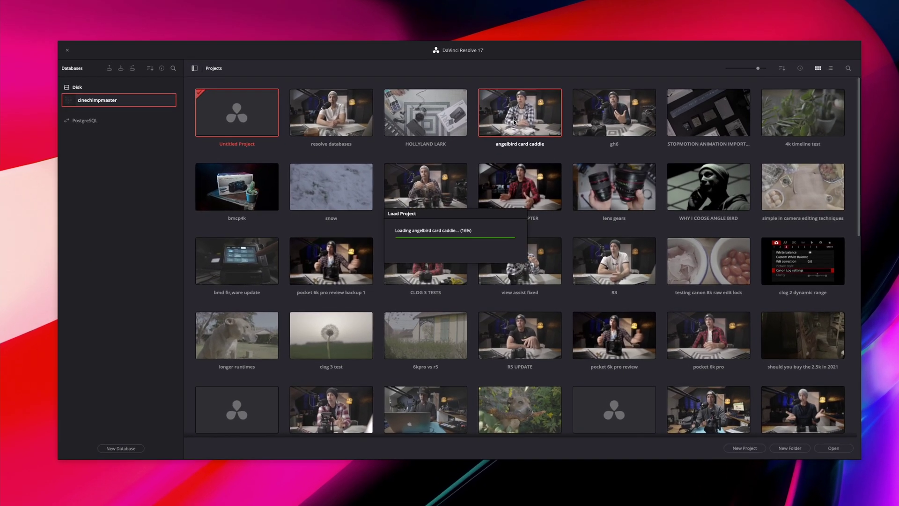
right_click(136, 27)
mouse_move(147, 31)
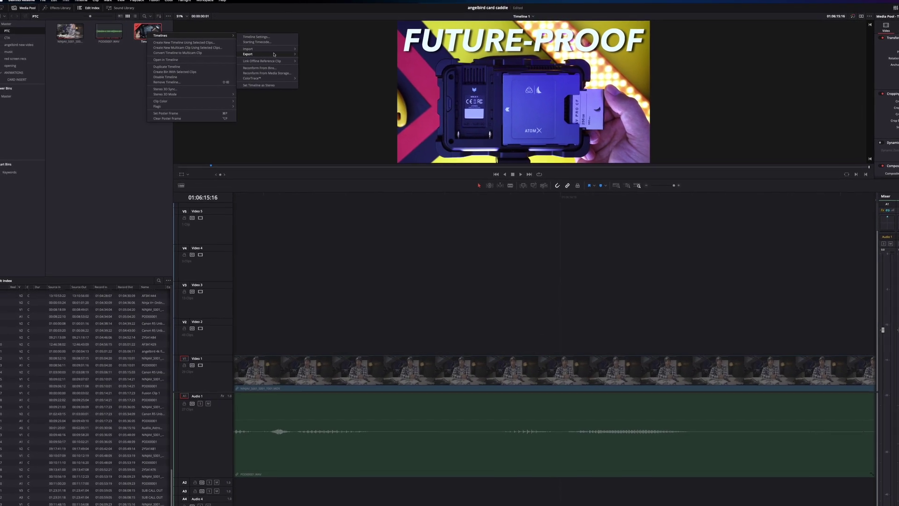
mouse_move(262, 52)
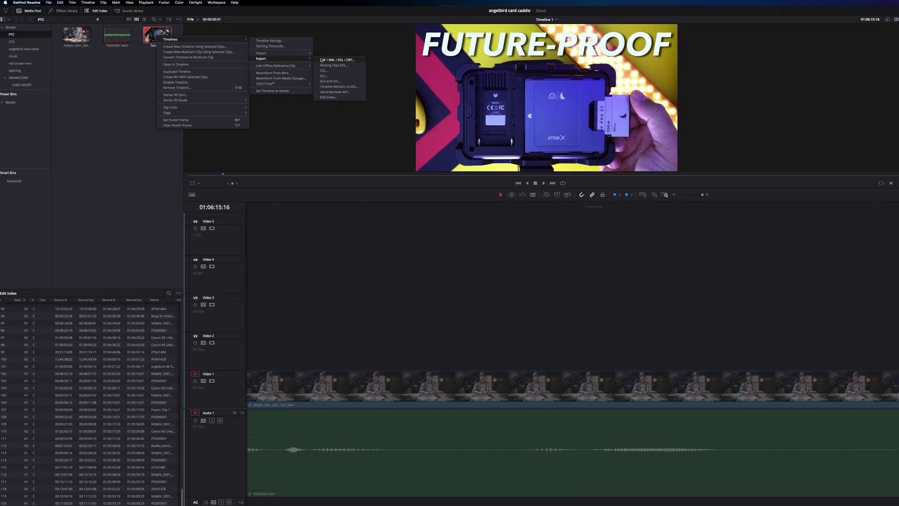
click(323, 59)
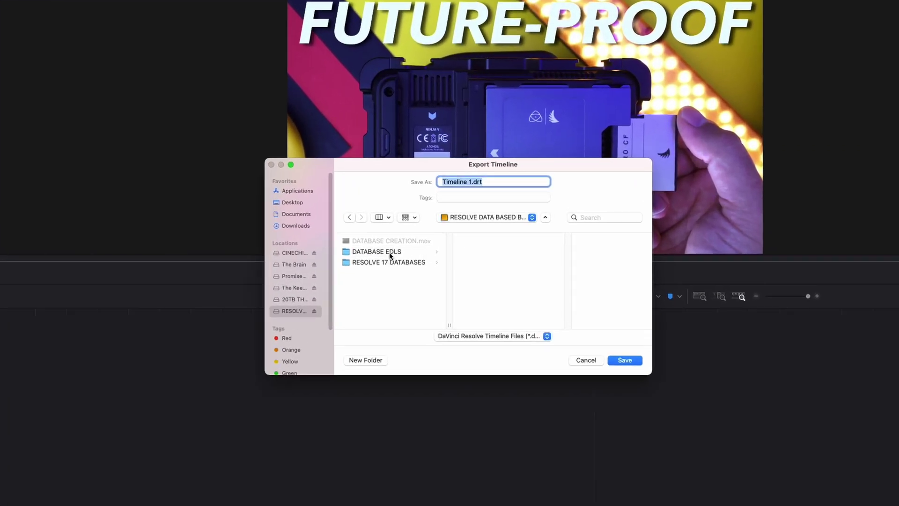
Save the export as ANGELBIRD in DATABASE EDLS with the EDL With Audio format
click(389, 251)
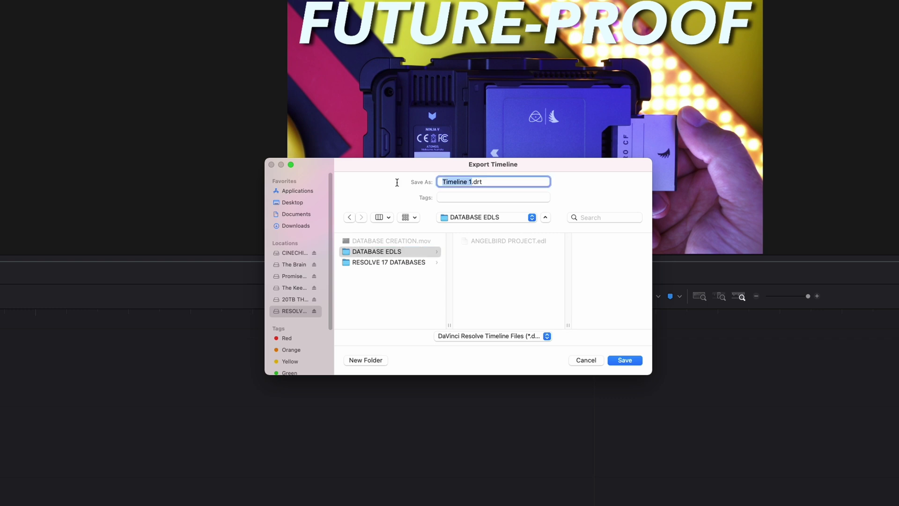
text(ANGEL)
click(547, 336)
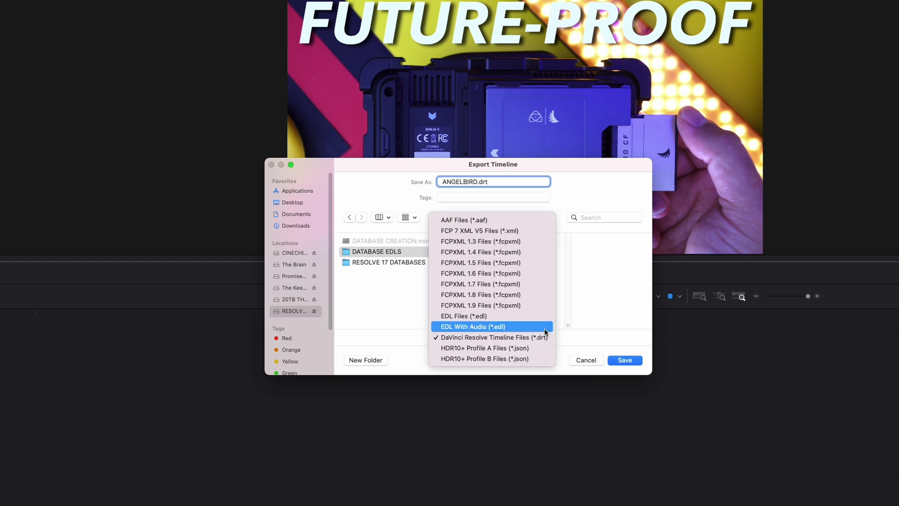
click(545, 327)
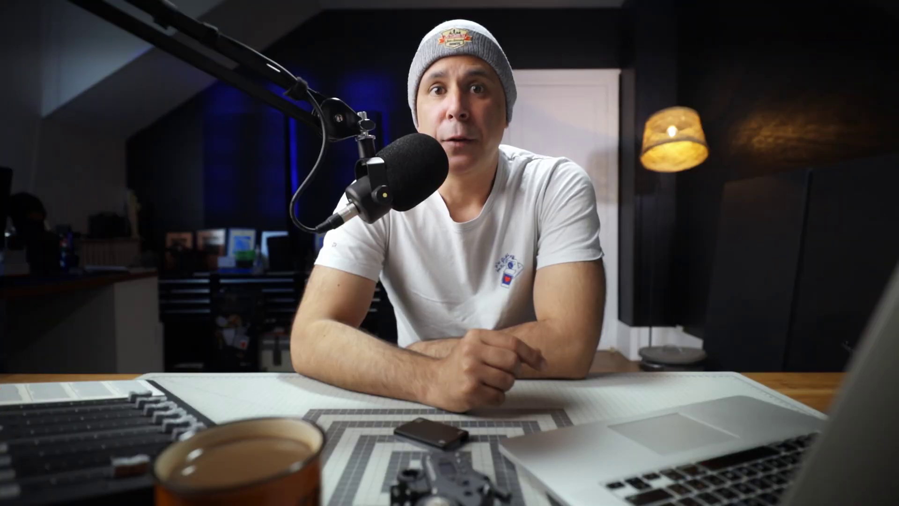
Back up the cinechimpmaster database into the RESOLVE 17 DATABASES folder and confirm
click(44, 58)
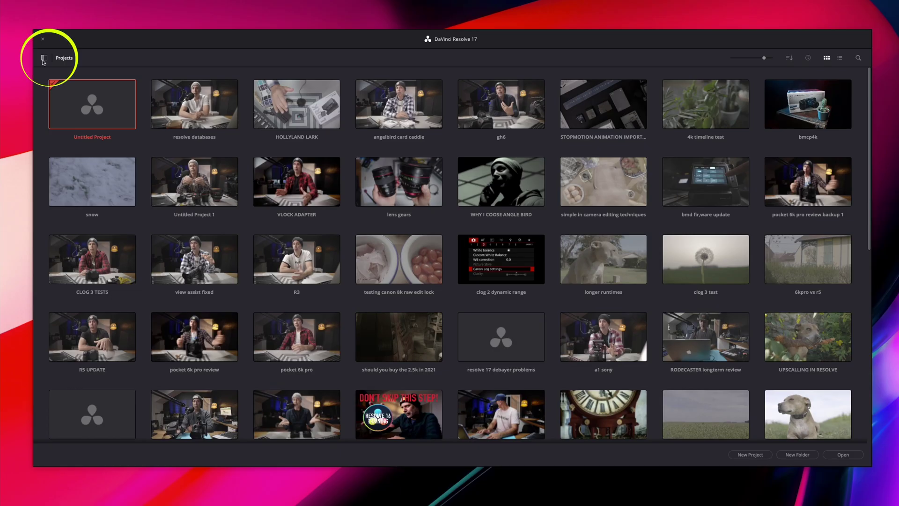
click(43, 59)
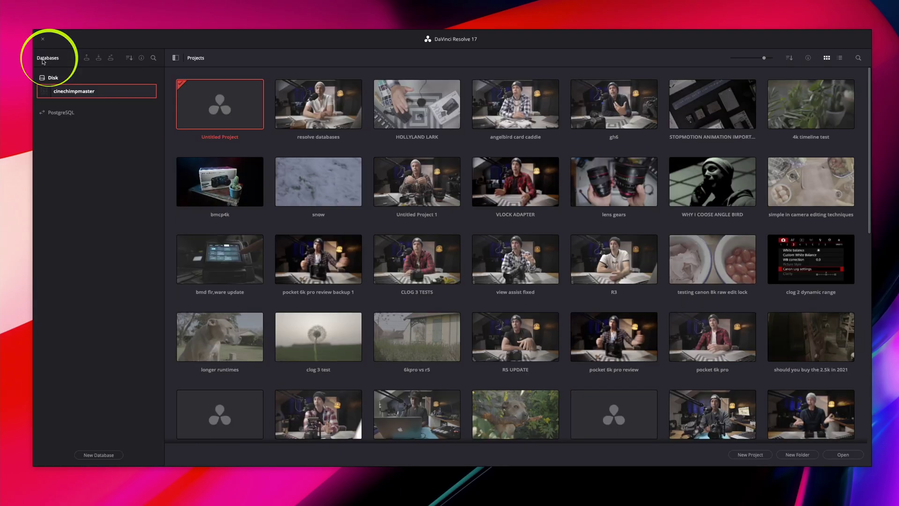
click(87, 59)
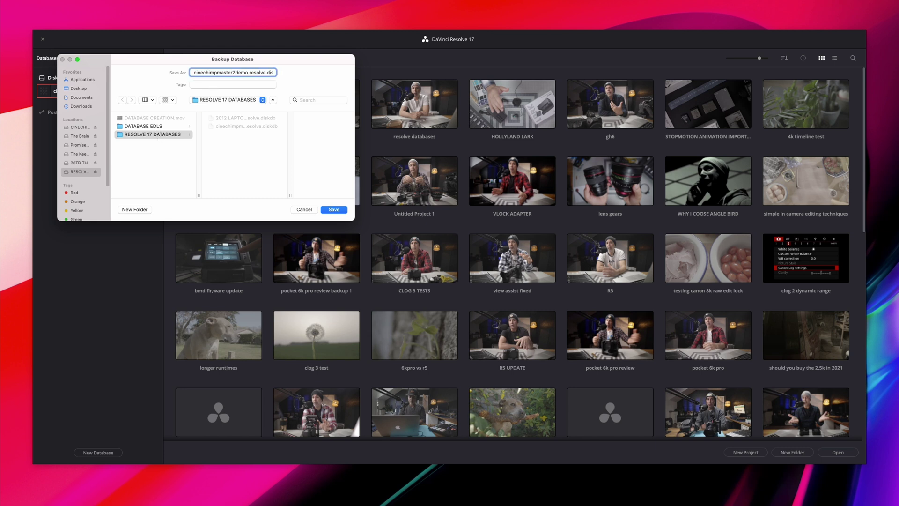
click(335, 210)
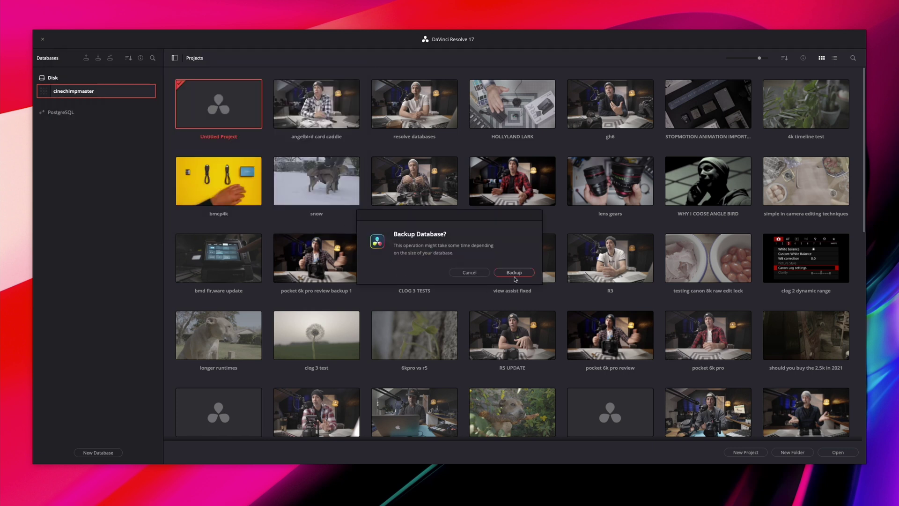
click(521, 276)
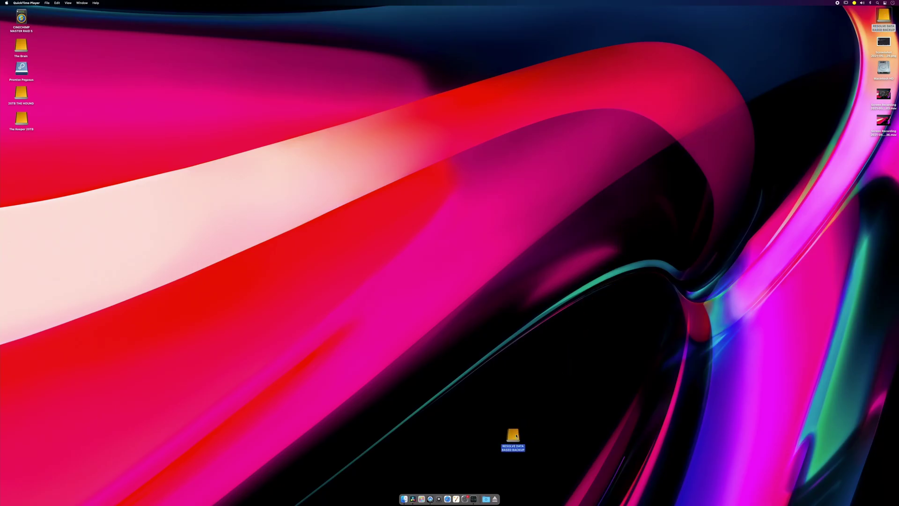
Drag the database backup drive onto the Dock's Eject icon
drag(510, 464, 493, 497)
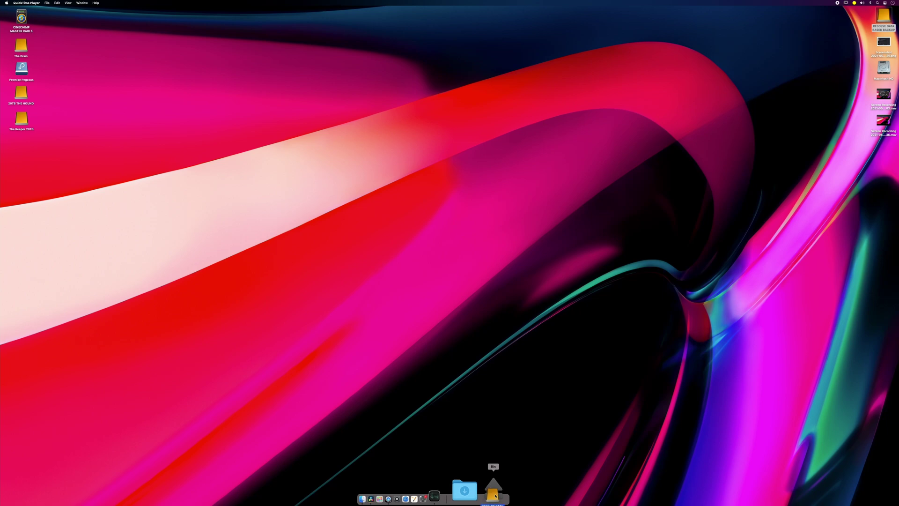
drag(496, 496, 494, 496)
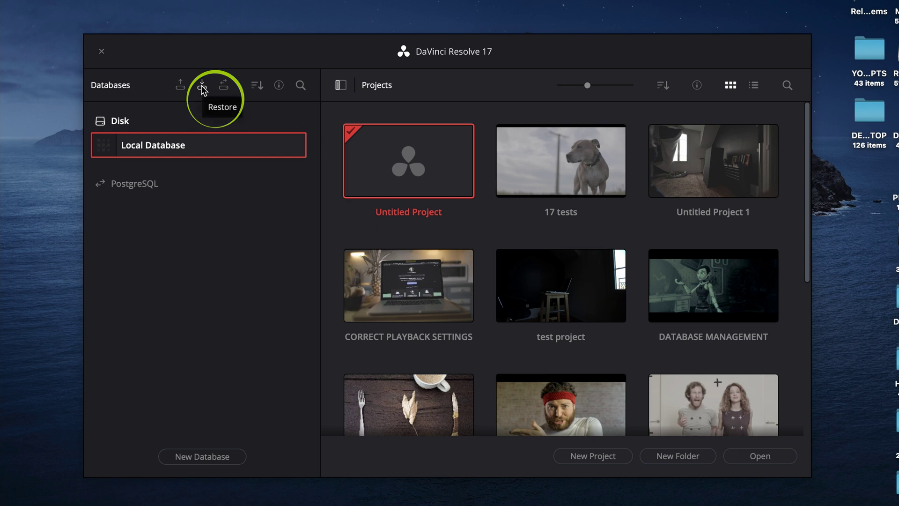
Restore from the cinechimpmaster2demo backup in RESOLVE 17 DATABASES on the external drive
click(203, 89)
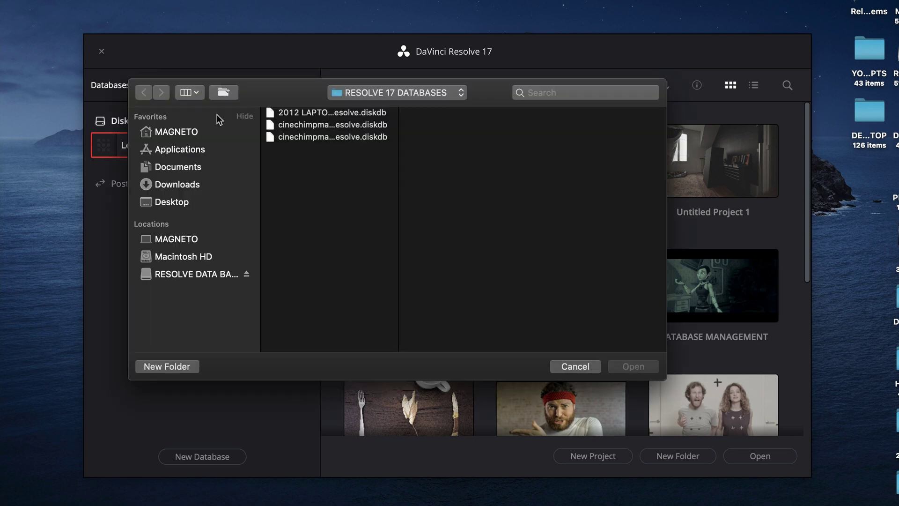
click(209, 275)
click(351, 138)
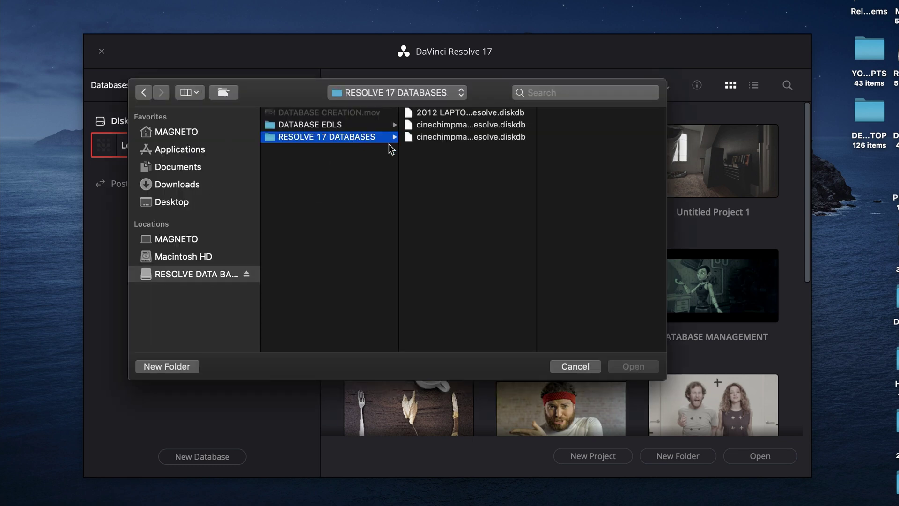
click(444, 137)
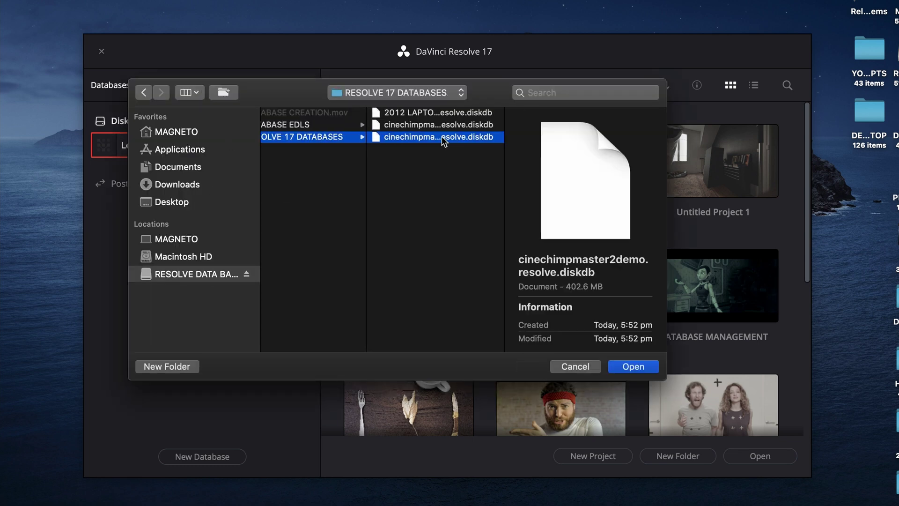
click(633, 367)
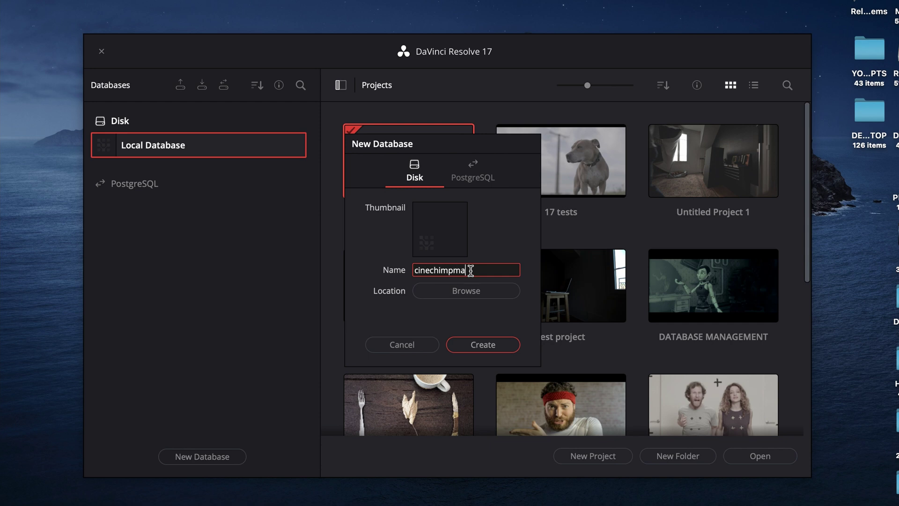
Store the new cinechimpmaster database on the Desktop, create it, and confirm the restore
click(474, 294)
click(473, 233)
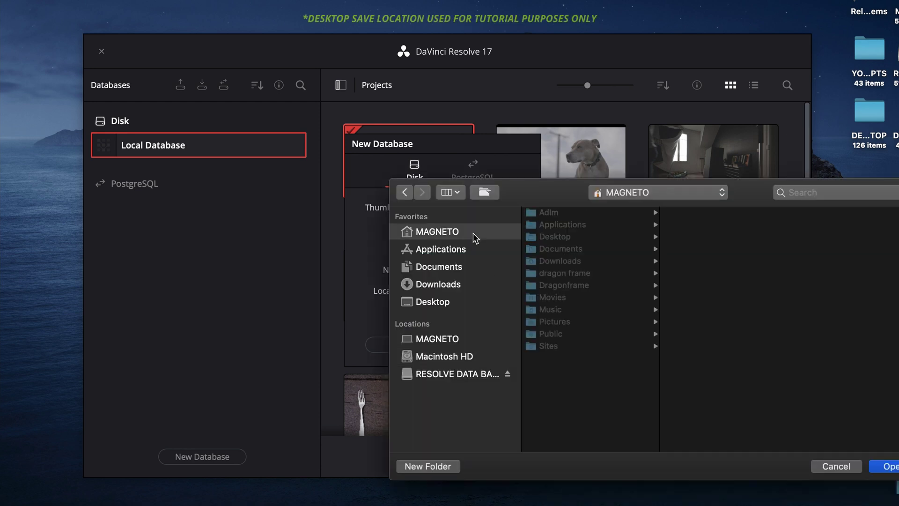
click(568, 238)
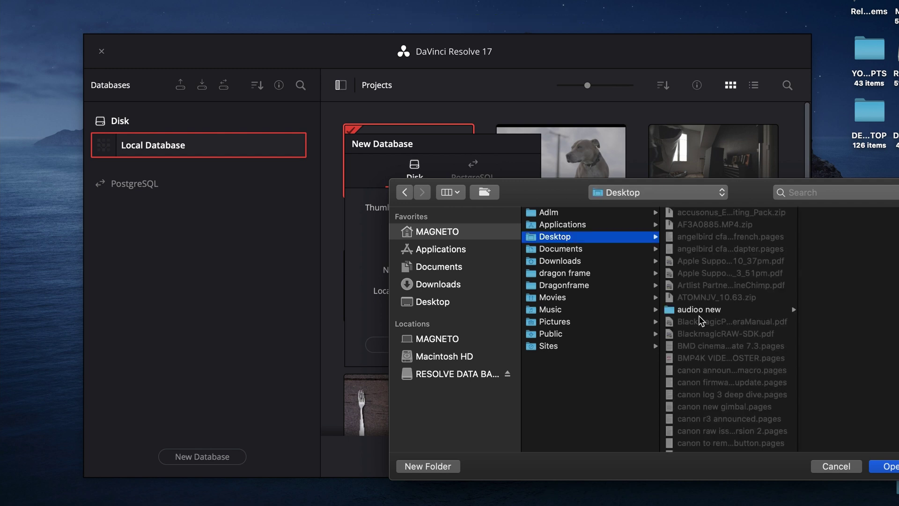
click(888, 467)
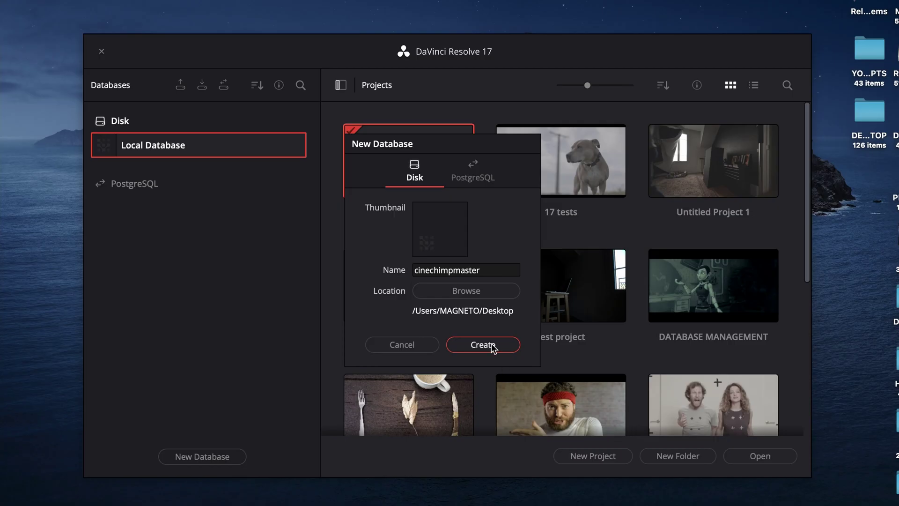
click(491, 346)
click(562, 306)
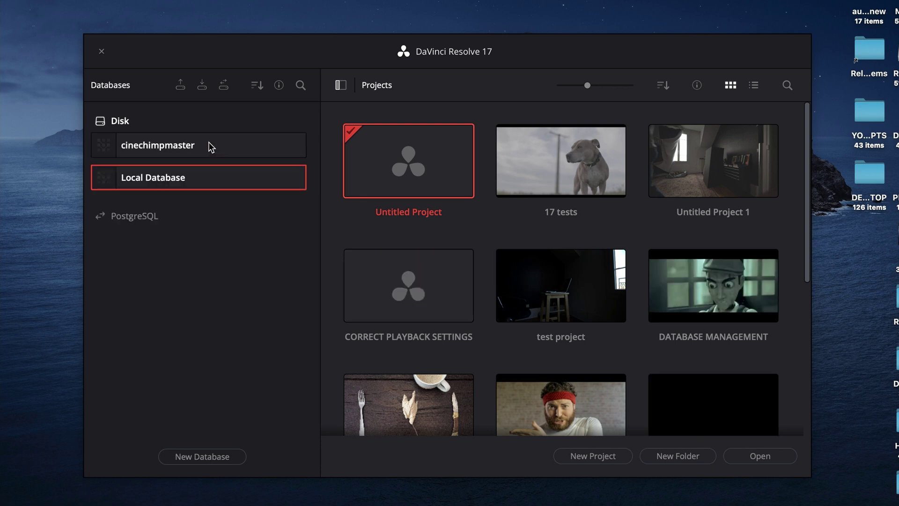
Select cinechimpmaster in the Databases sidebar and scroll through its restored projects
click(204, 148)
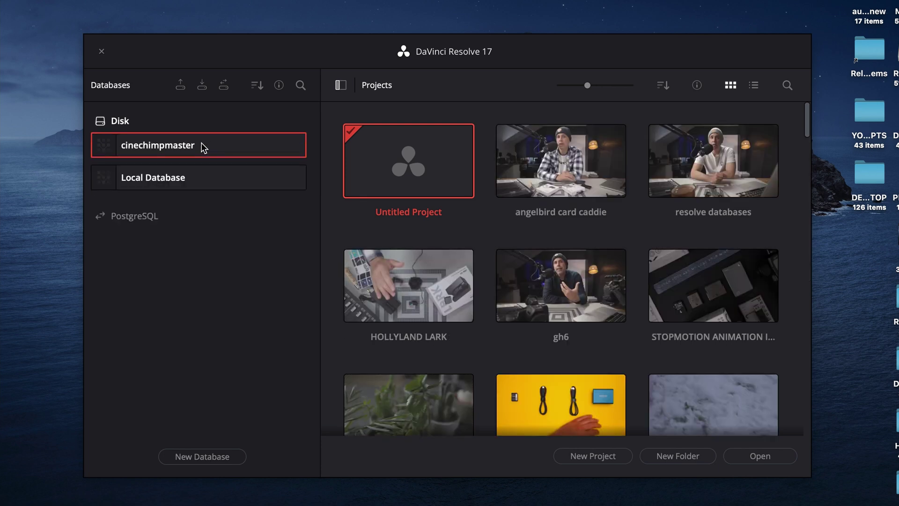
scroll(332, 210, down, 15)
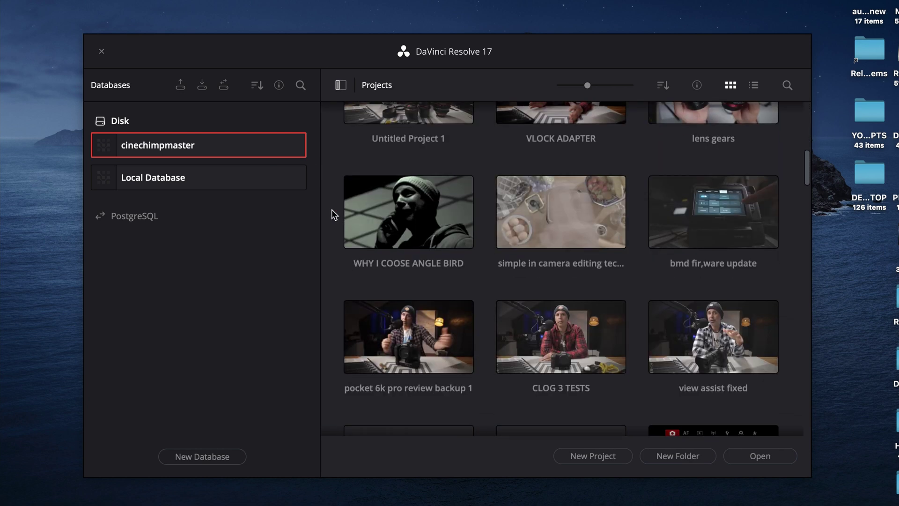
scroll(332, 210, down, 10)
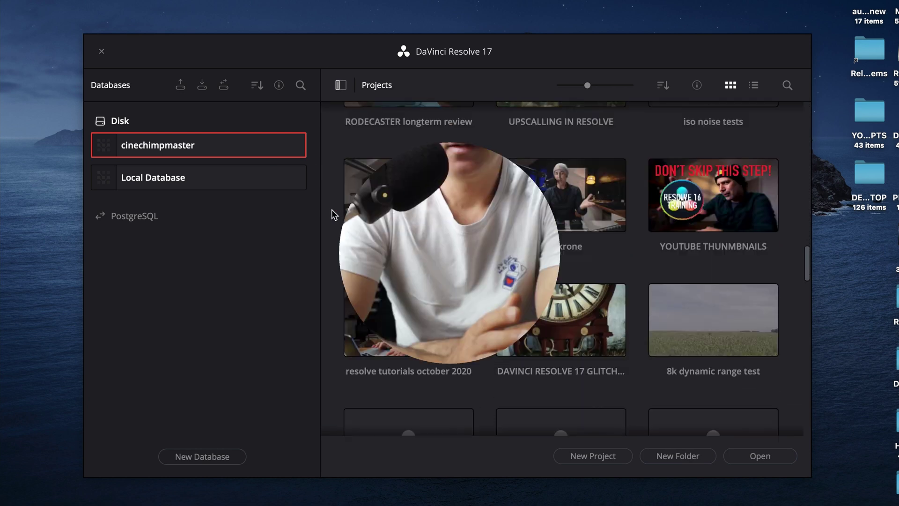